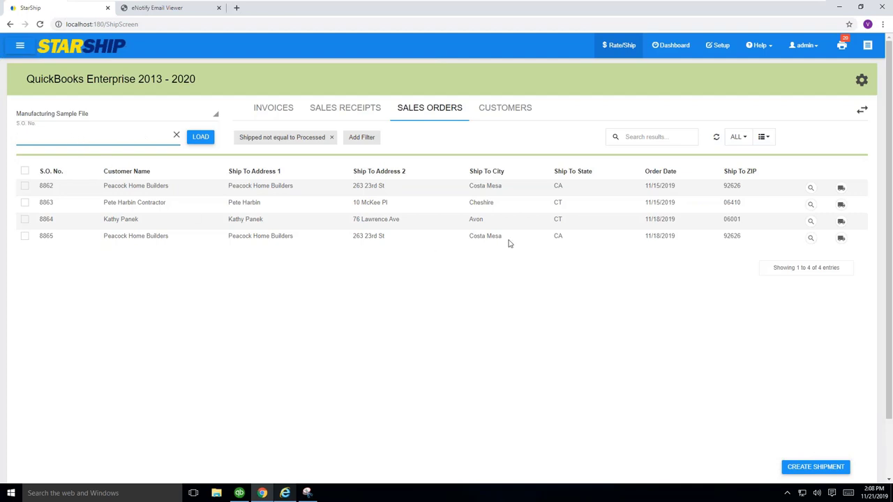
Step: Create a shipment from the Avon, CT sales order and check the billing options in its transportation details
left_click(841, 223)
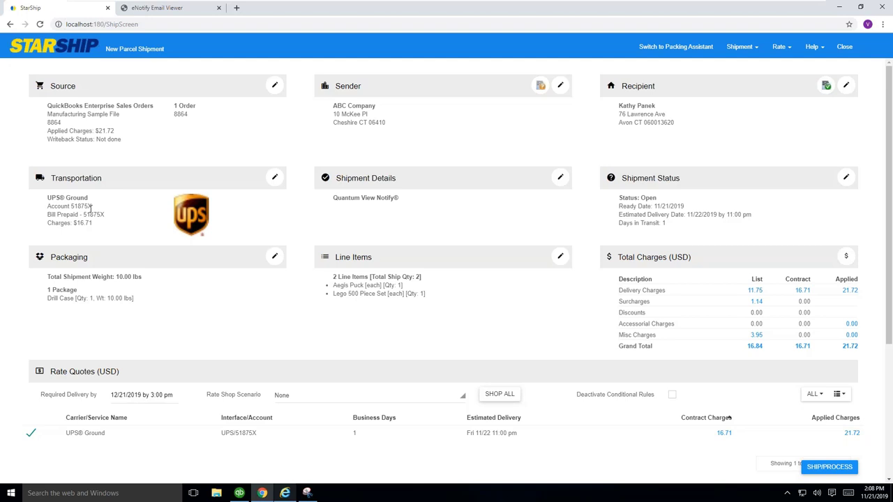
left_click(274, 178)
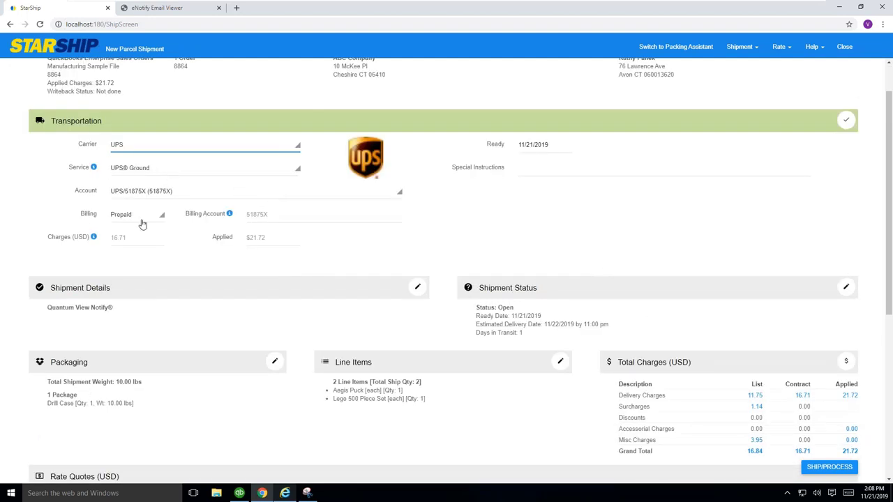
left_click(145, 216)
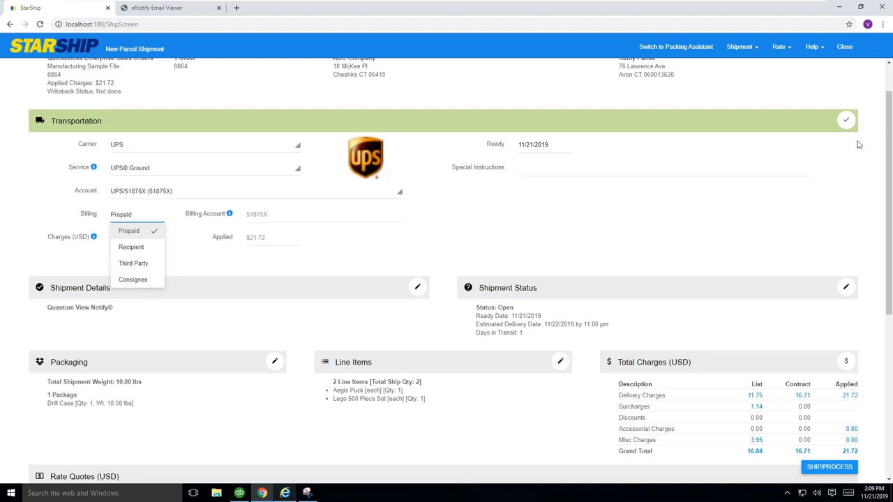
left_click(845, 122)
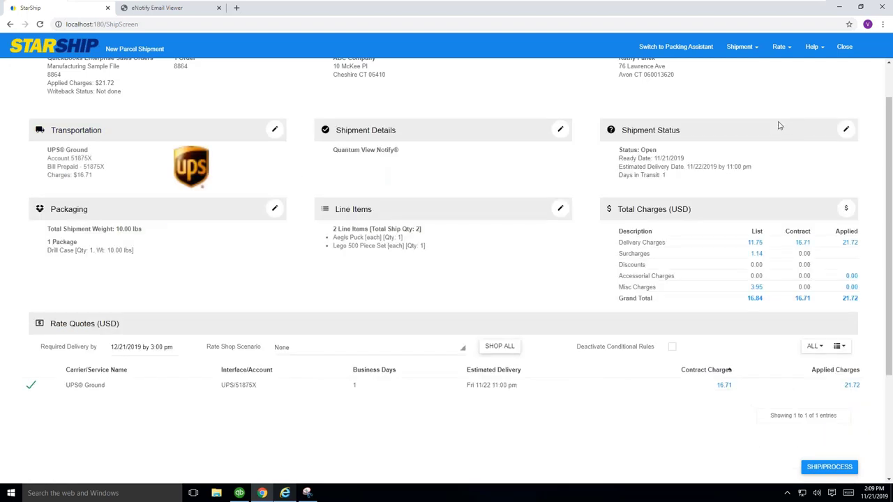
scroll(779, 123, "up", 1)
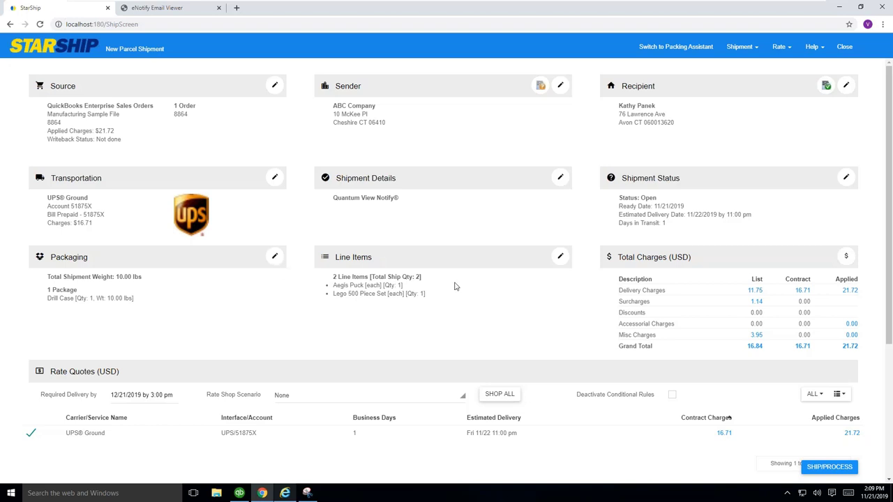
Step: Expand the Drill Case package in the packaging details to examine its items and the available packaging types
left_click(275, 258)
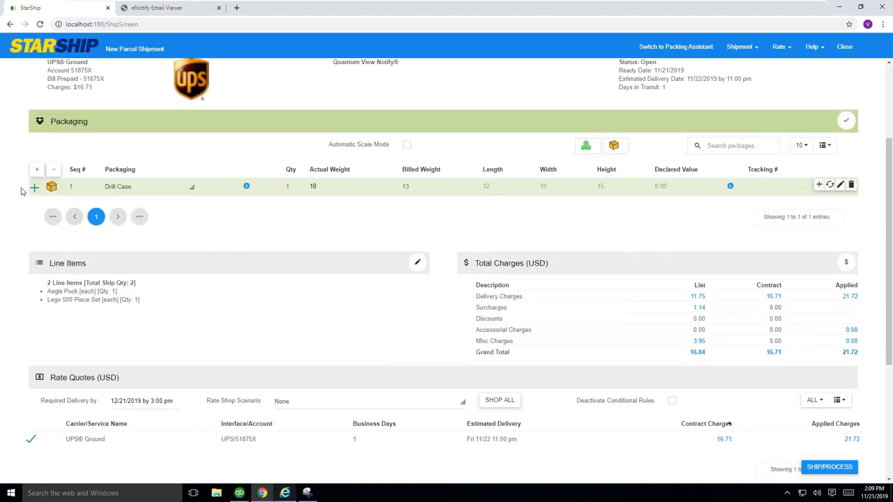
left_click(34, 189)
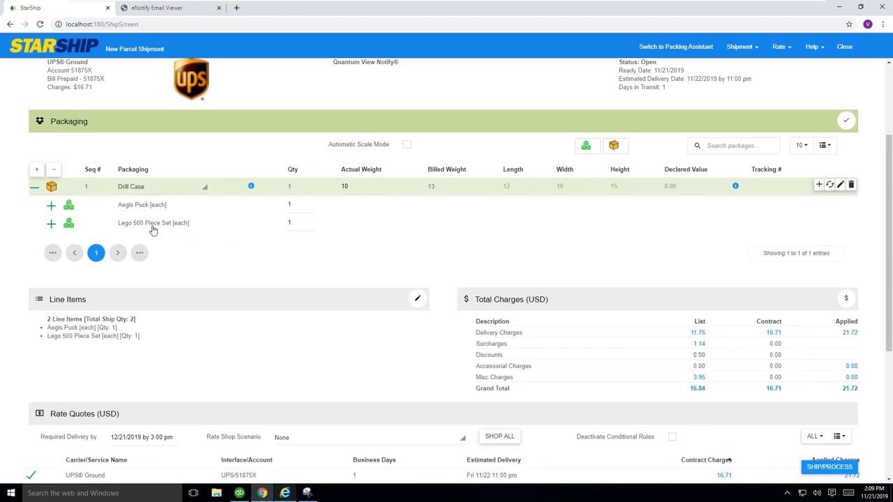
left_click(165, 192)
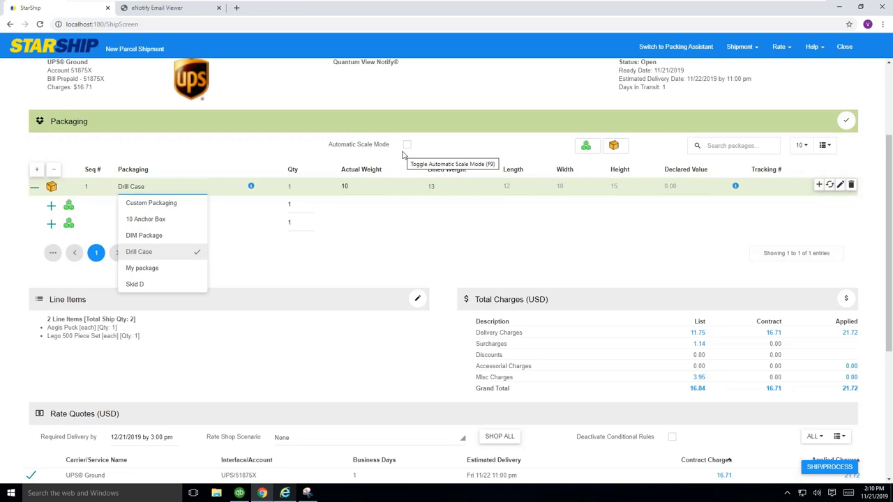
left_click(412, 209)
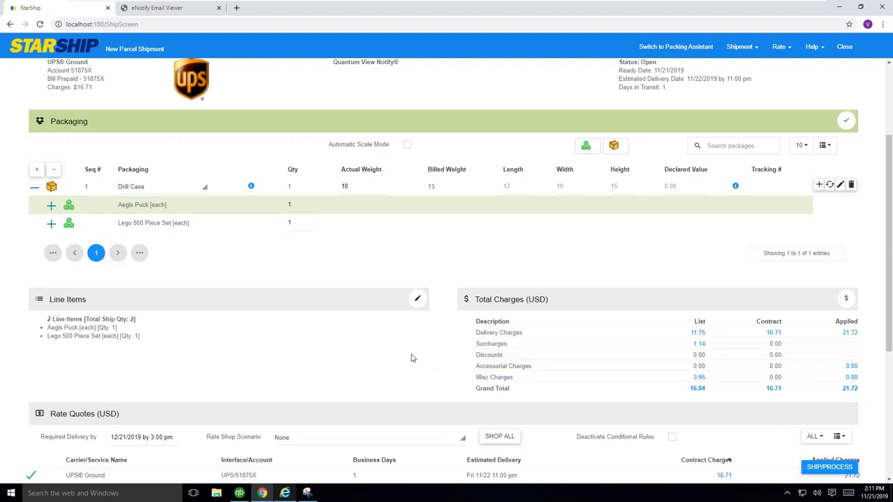
Step: Shop rates across all carriers to choose USPS Priority Mail, and process the shipment
scroll(412, 358, "down", 2)
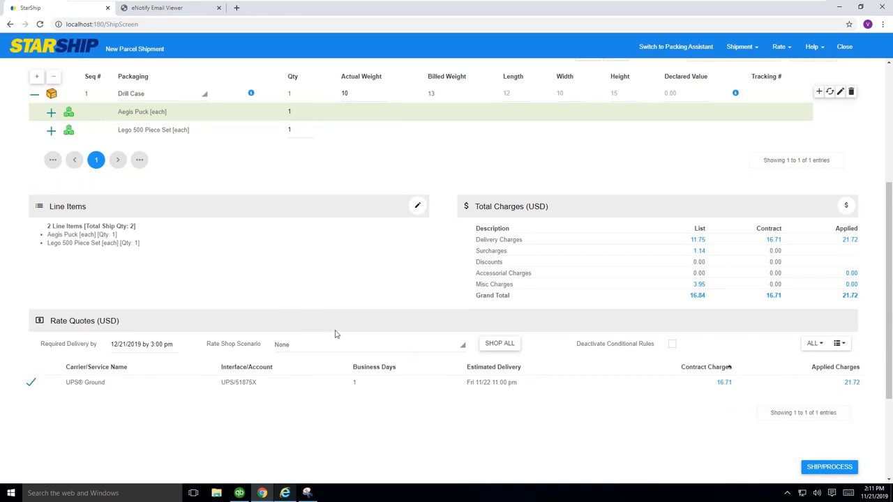
left_click(495, 344)
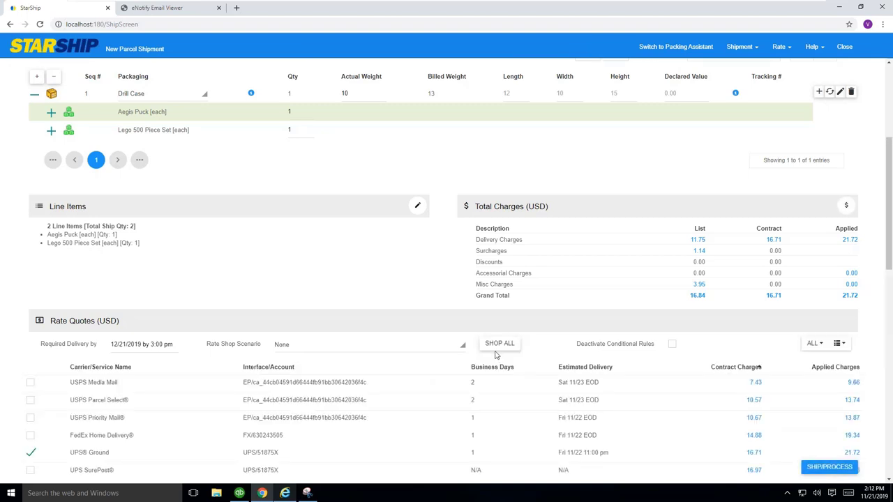
scroll(339, 359, "down", 2)
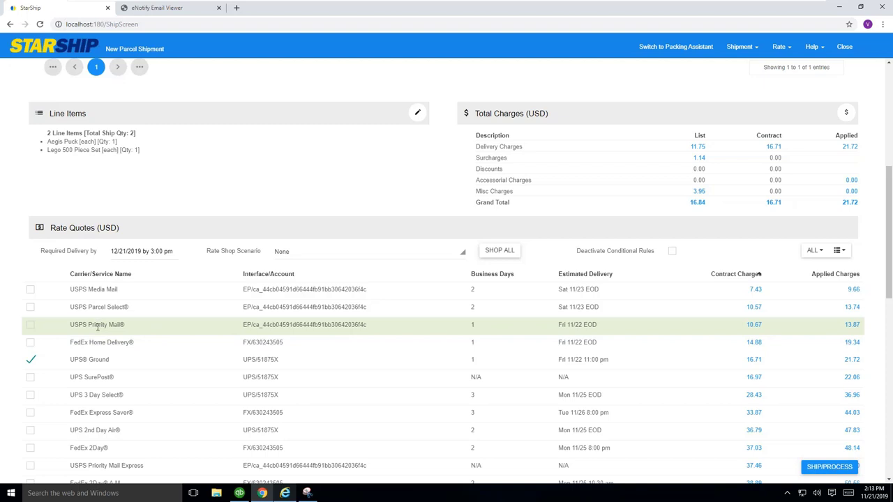
left_click(31, 327)
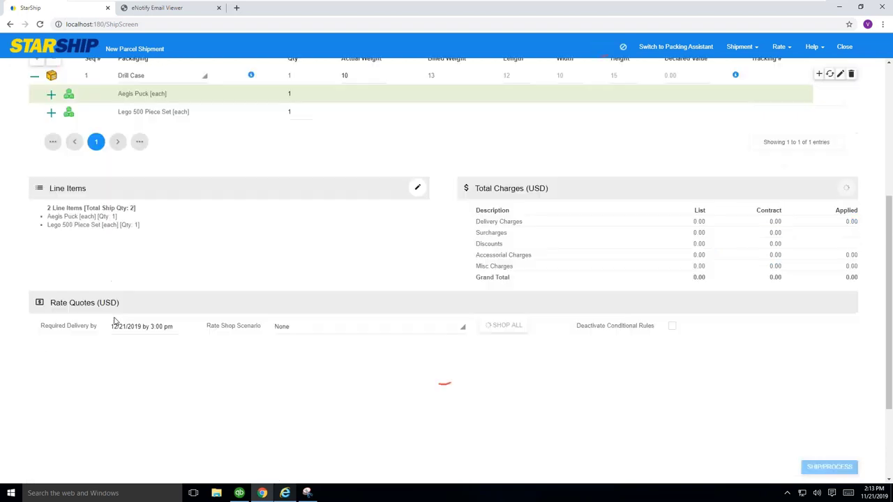
scroll(115, 320, "up", 3)
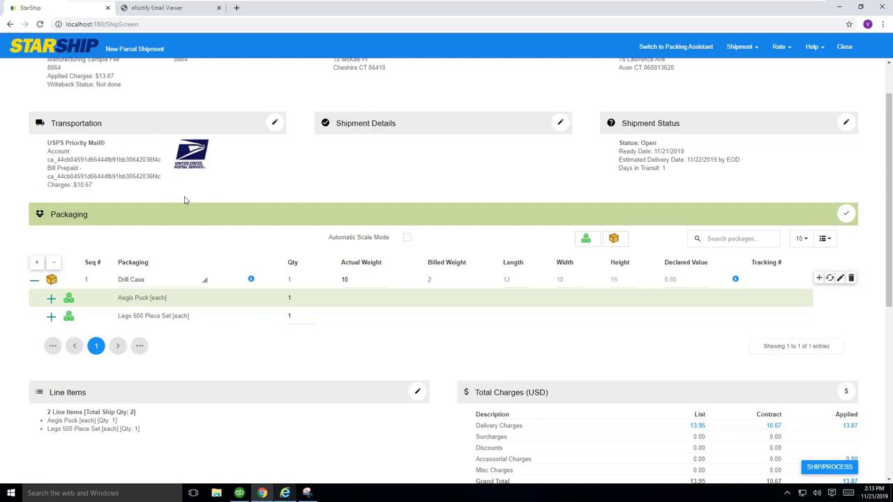
left_click(829, 469)
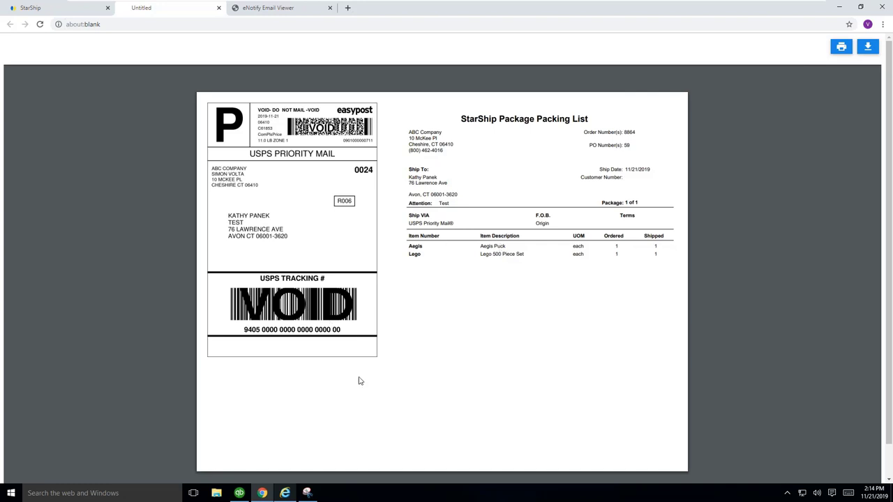
Step: Switch to QuickBooks, dismissing its icon bar prompt and closing Snipping Tool without saving the snip
left_click(238, 493)
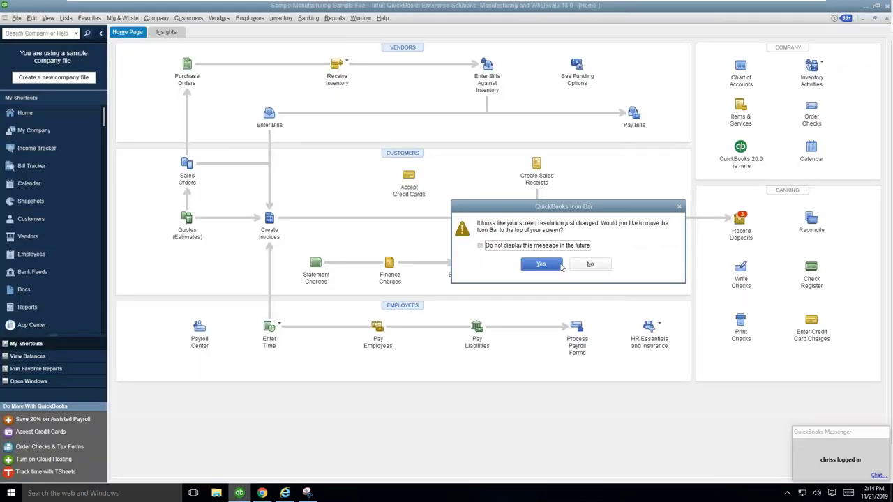
left_click(679, 206)
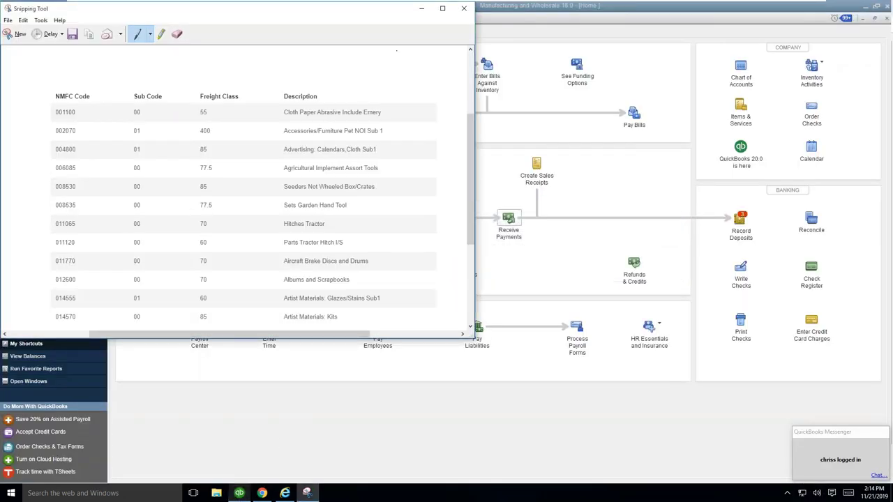
left_click(464, 9)
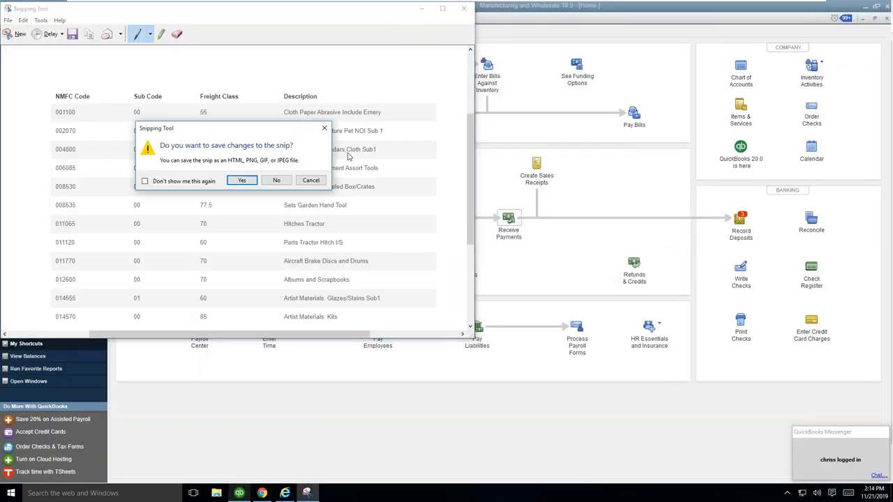
left_click(276, 180)
Step: Open the sales order form and find the shipped Avon, CT order by its sales order number
left_click(188, 174)
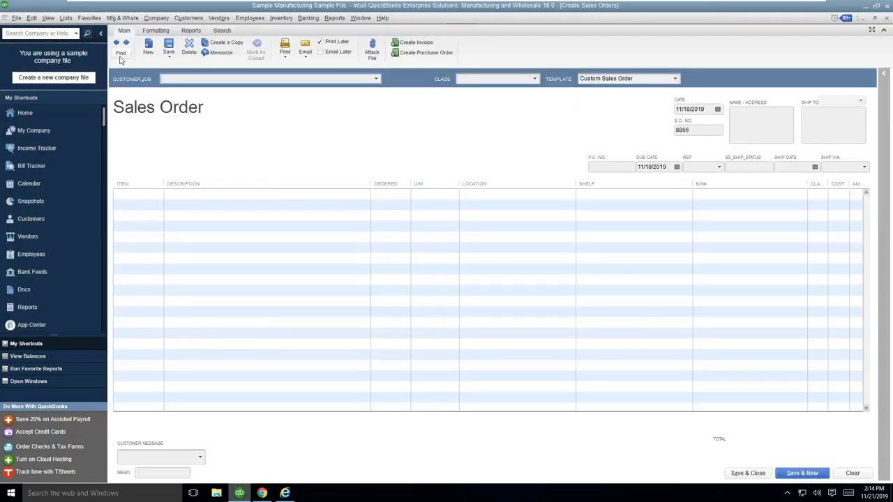
left_click(123, 63)
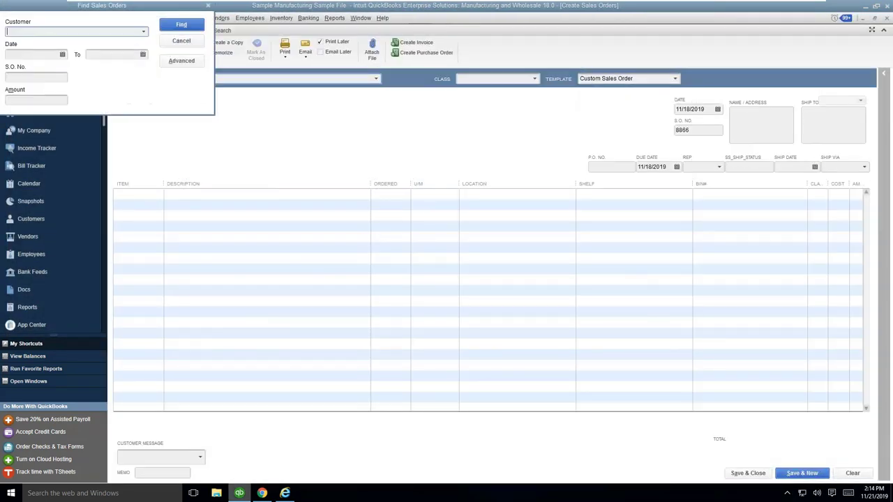
left_click(29, 77)
type("8864")
key("Return")
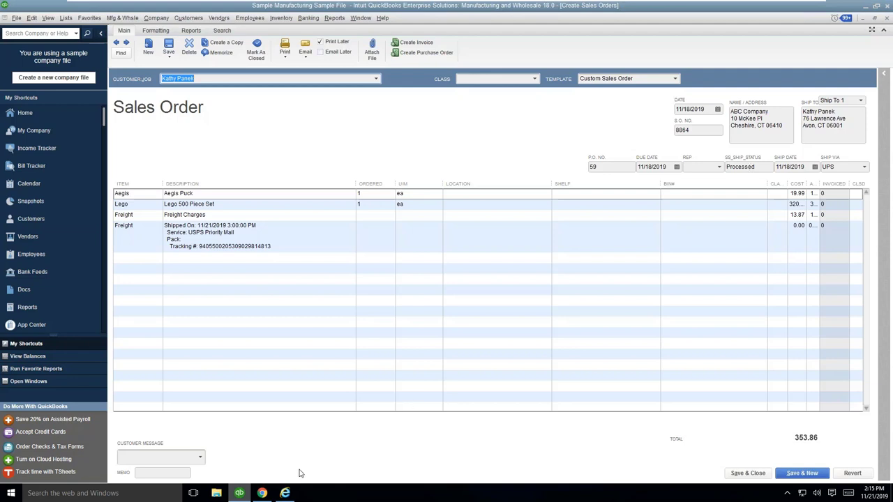
Step: Switch back to StarShip and create a shipment from the Costa Mesa sales order dated 11/18/2019
left_click(264, 494)
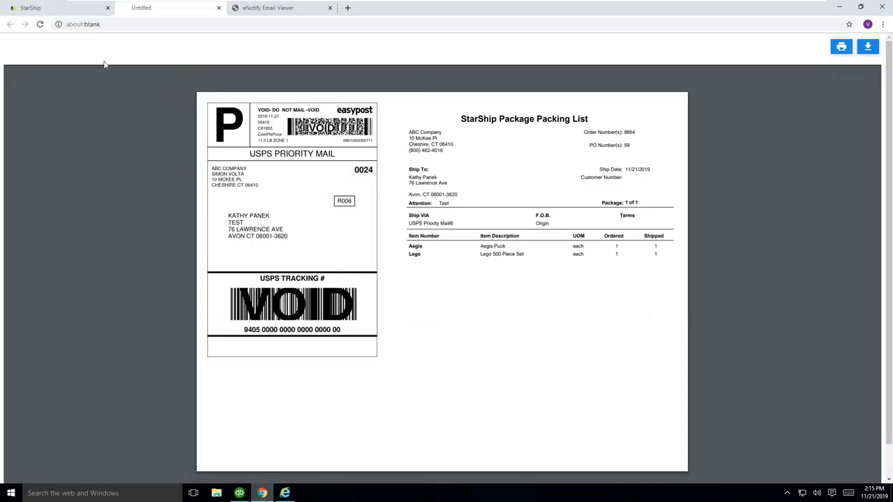
left_click(56, 7)
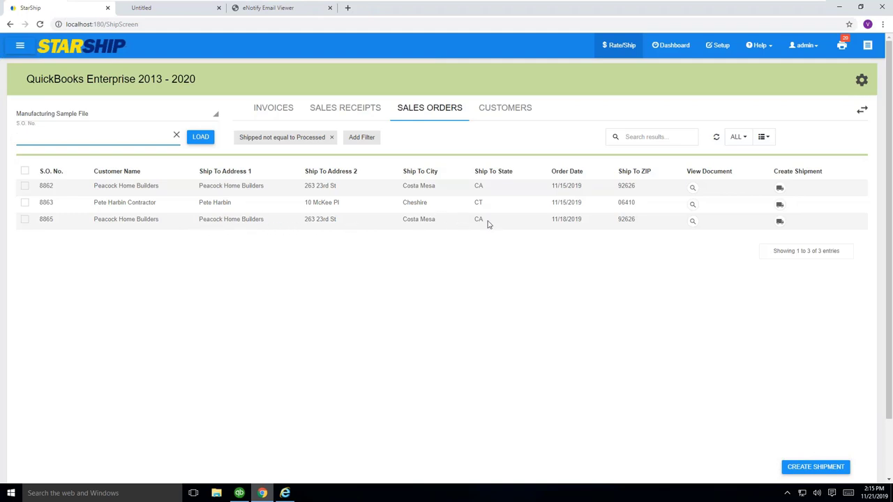
left_click(779, 223)
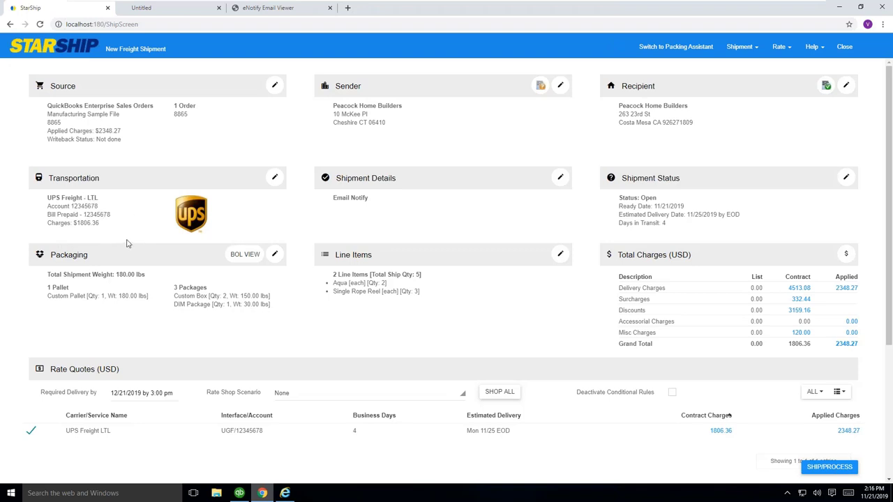
Step: Expand the Custom Pallet and its Custom Packaging boxes to examine their contents and the available pallet types
left_click(275, 255)
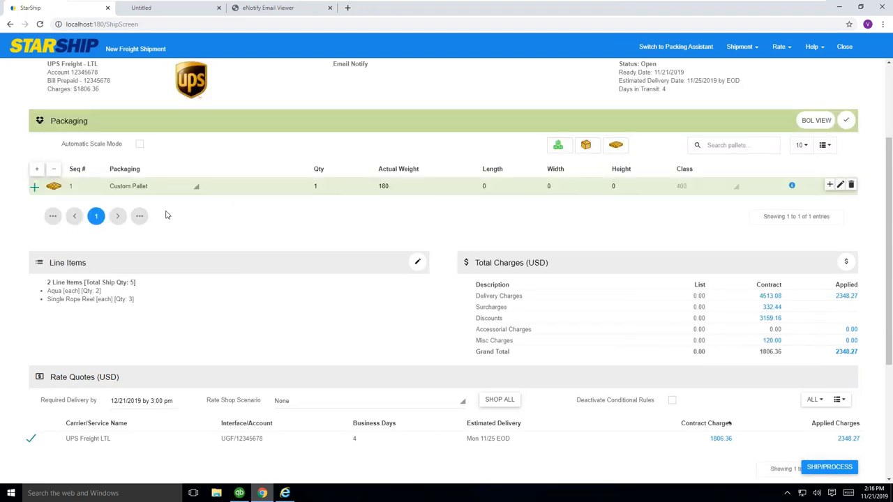
left_click(35, 188)
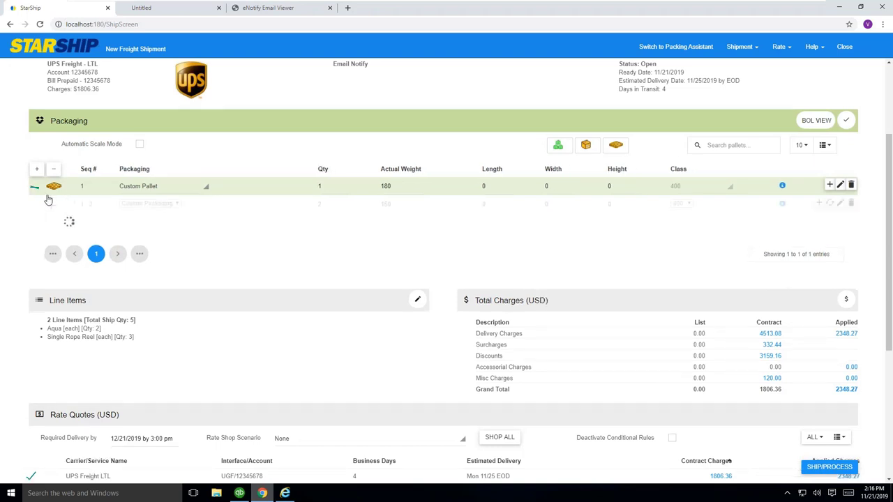
left_click(182, 193)
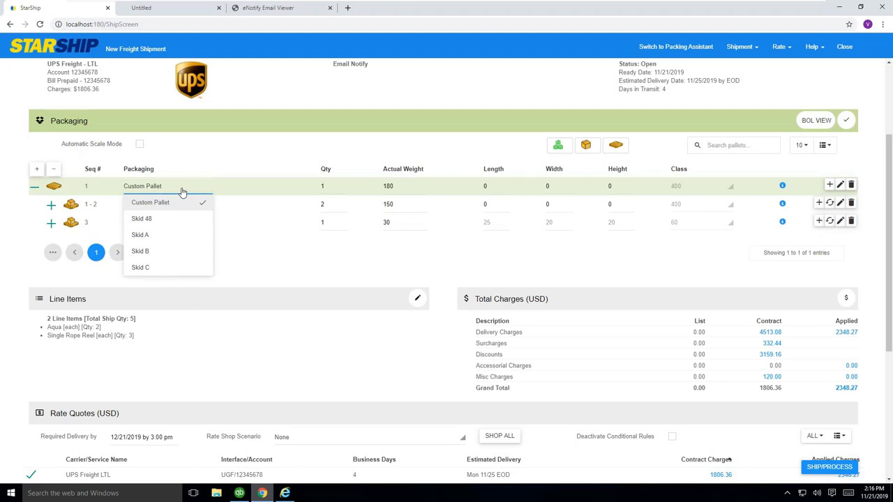
left_click(183, 193)
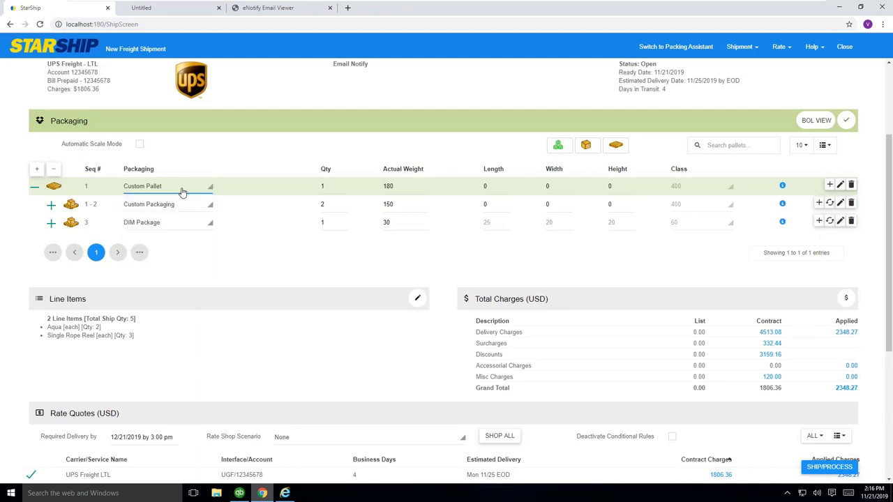
left_click(51, 207)
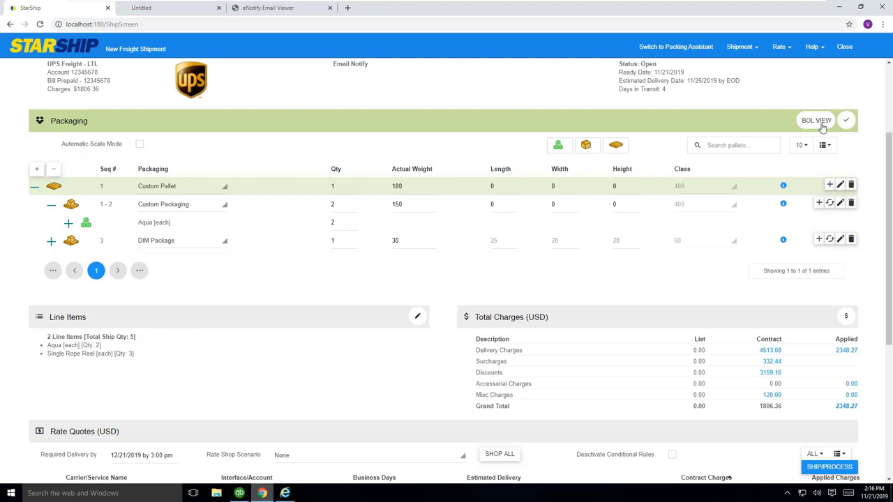
left_click(845, 123)
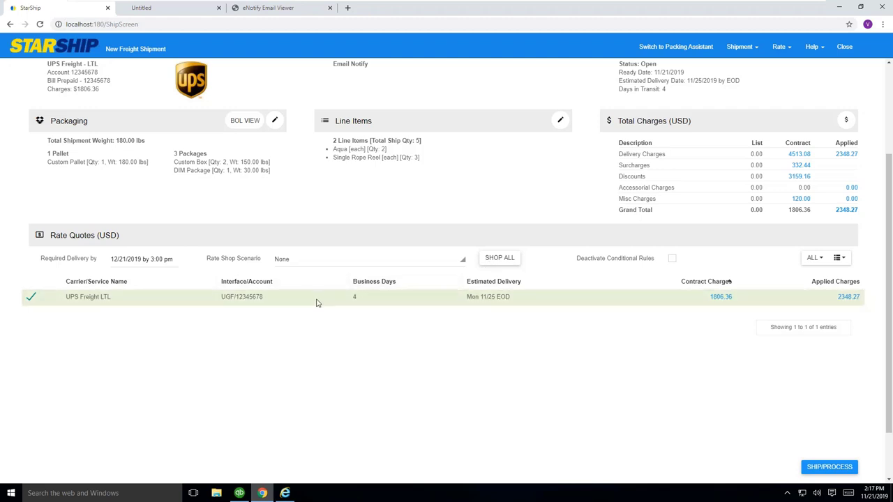
Step: Process the UPS Freight LTL shipment and review its generated bill of lading documents
left_click(820, 470)
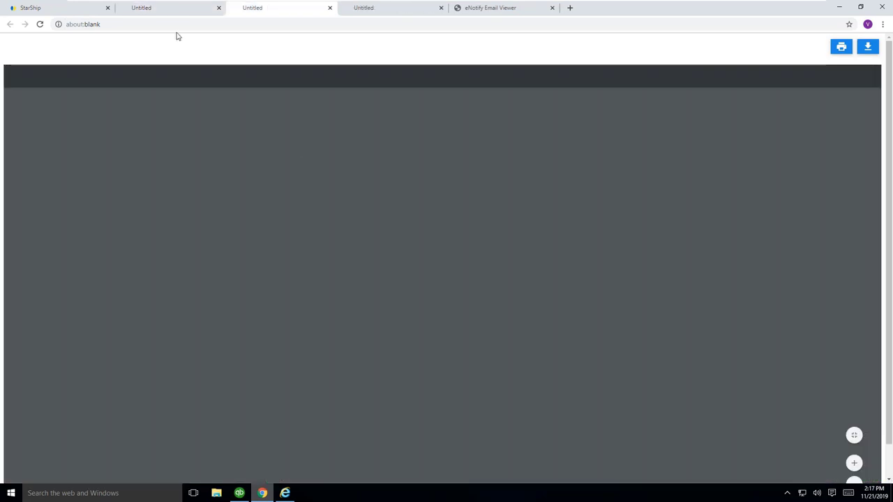
left_click(175, 10)
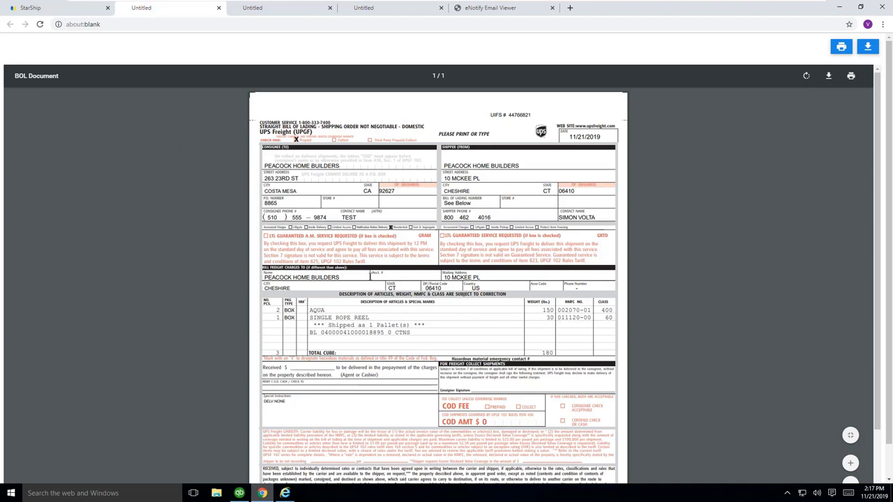
left_click(273, 9)
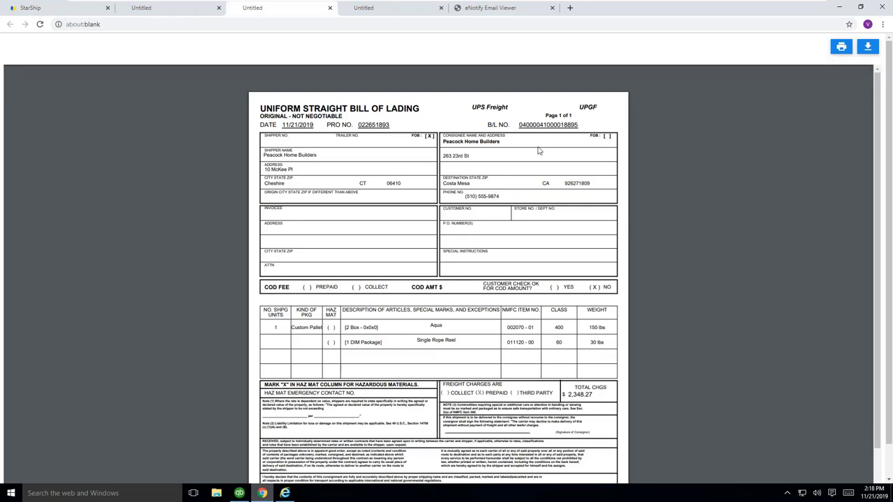
mouse_move(502, 115)
left_click(376, 12)
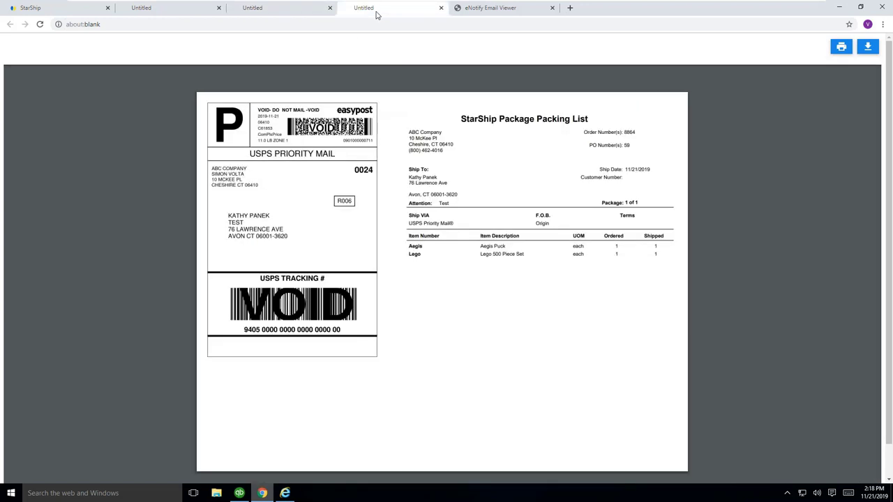
left_click(308, 12)
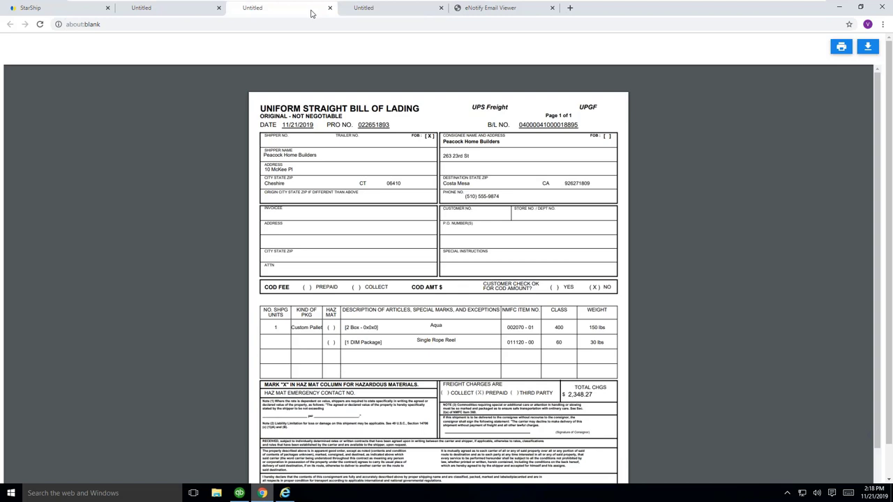
Step: Switch to QuickBooks and go to the next sales order to check the freight details written back for Peacock Home Builders
left_click(244, 494)
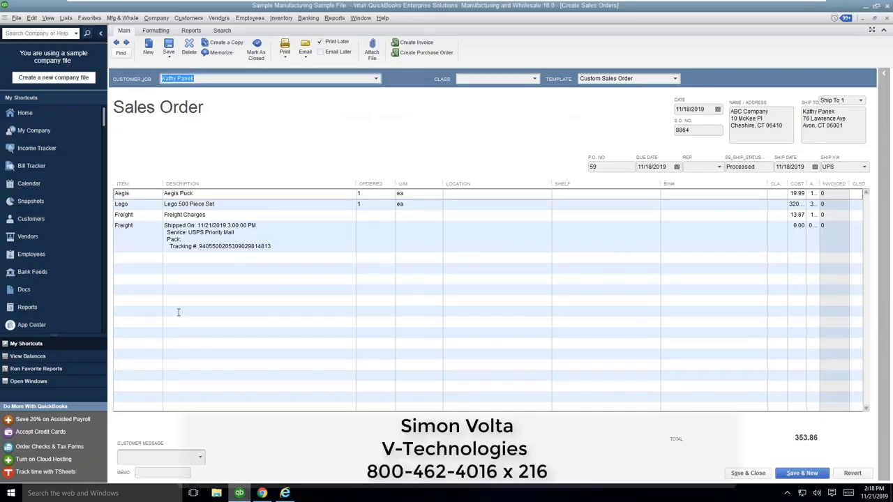
left_click(126, 43)
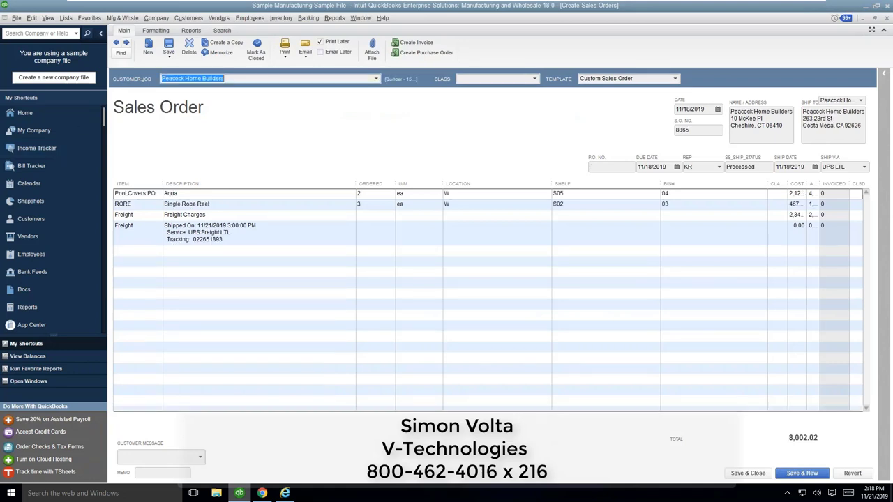